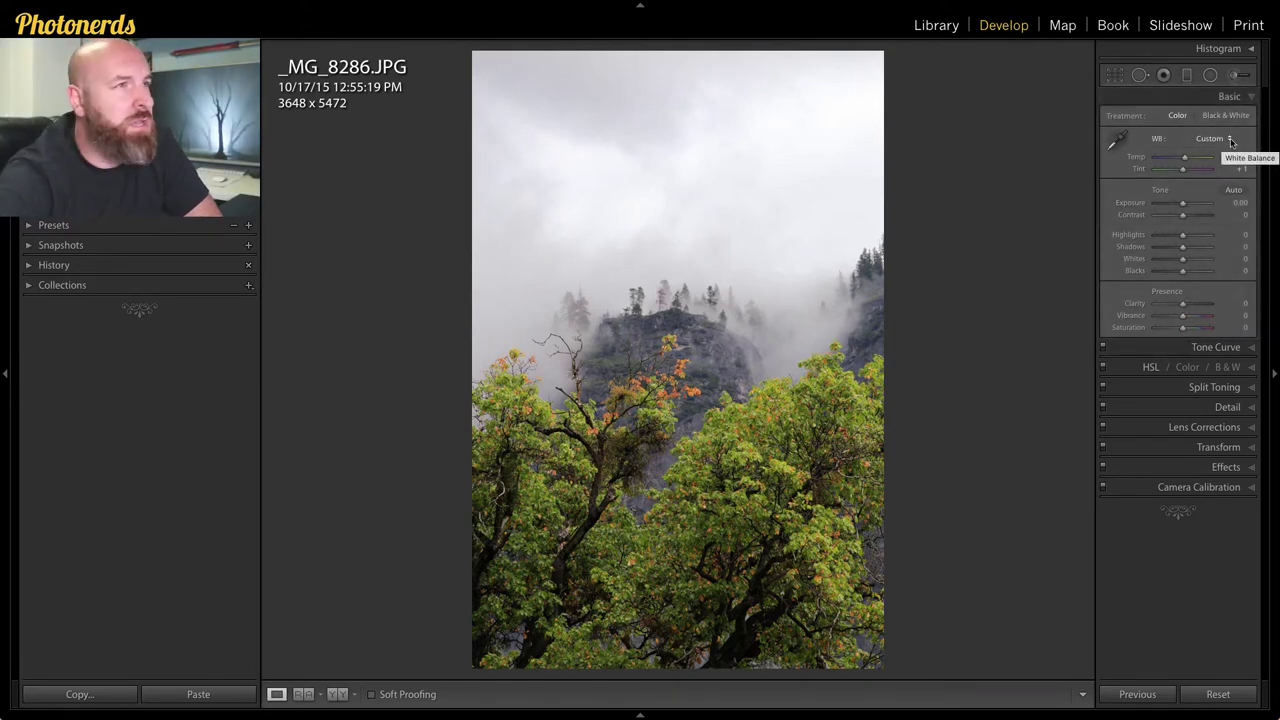
- Check the JPG's white balance choices (As Shot, Auto, Custom), then advance to _MG_8821-4.CR2
{"action": "left_click", "coordinate": [1231, 140]}
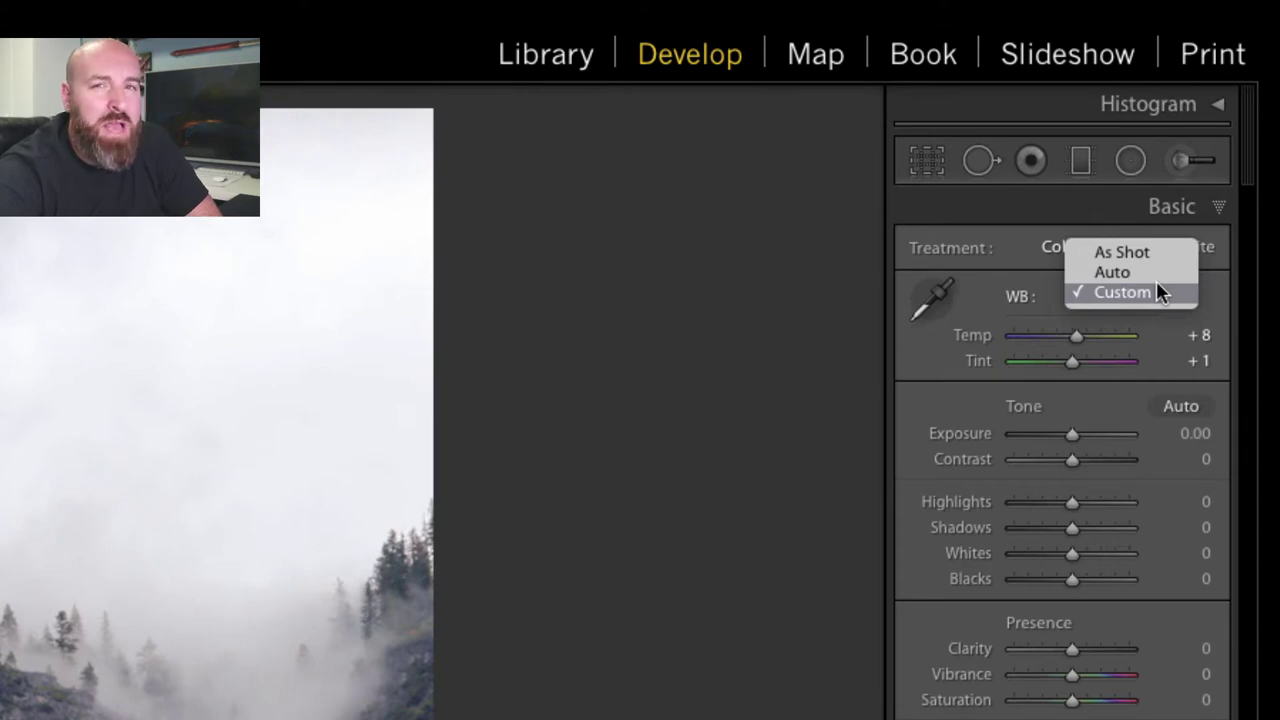
{"action": "left_click", "coordinate": [816, 346]}
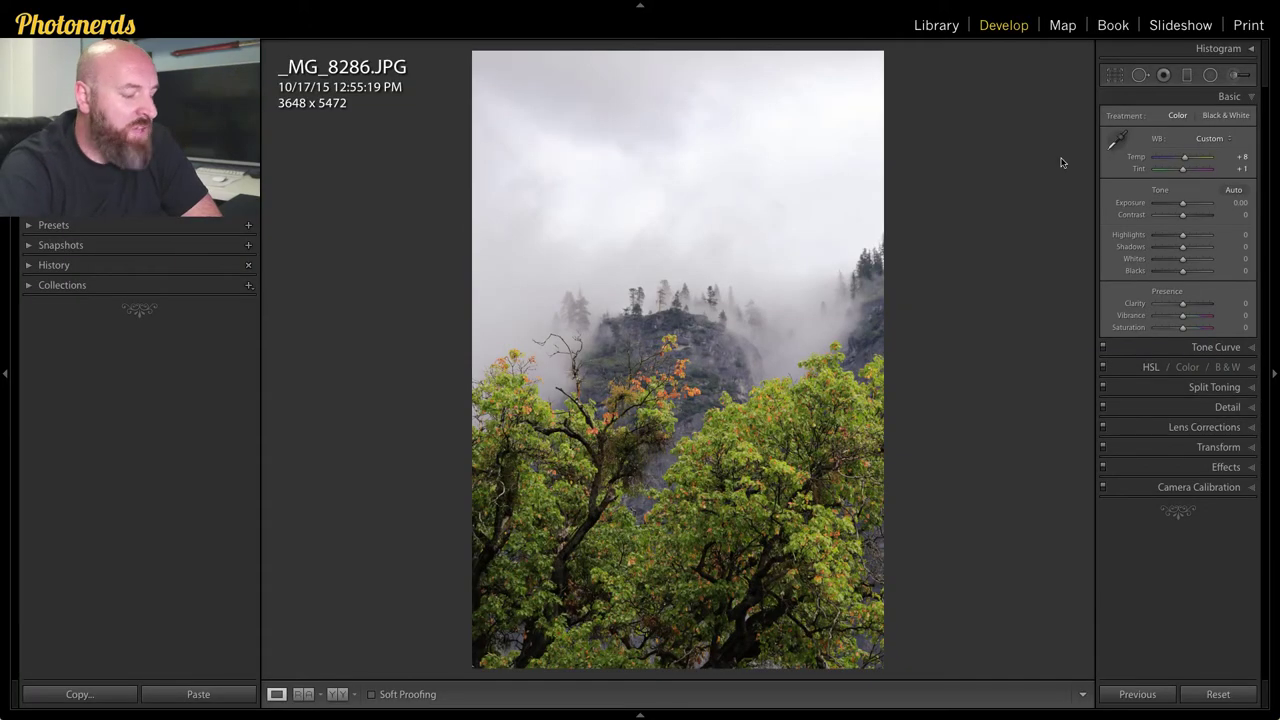
{"action": "key", "text": "Right"}
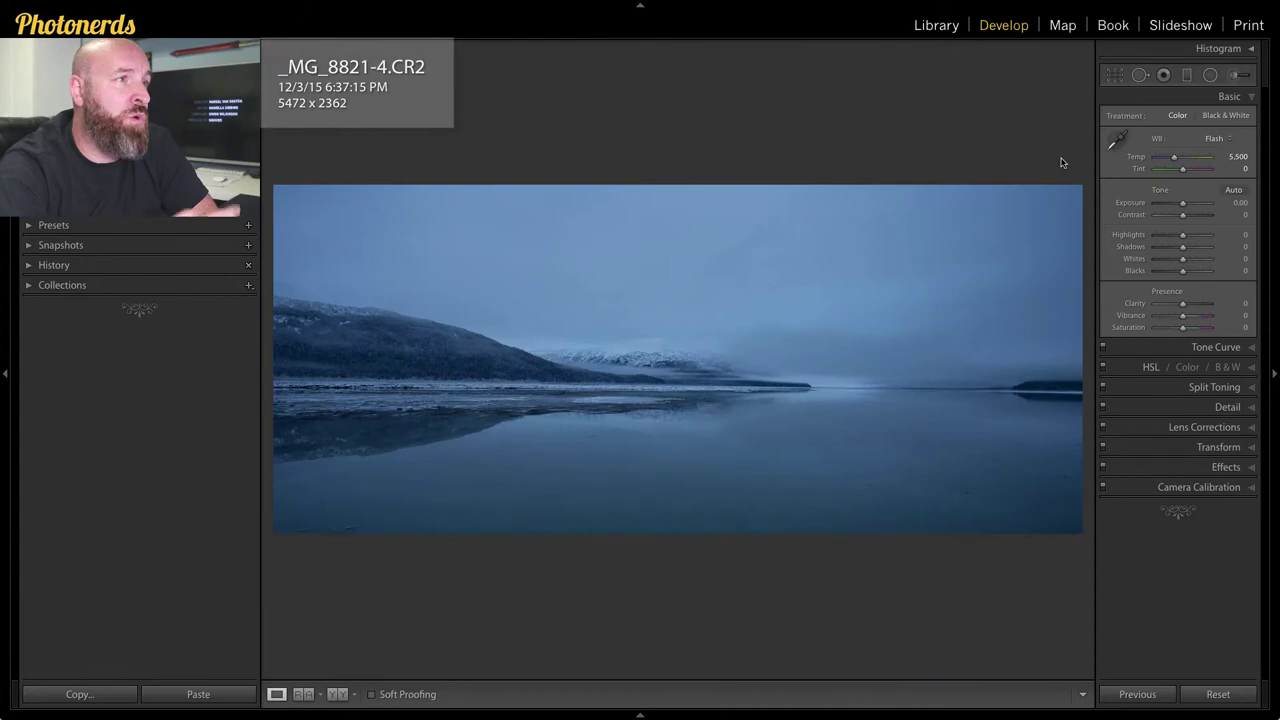
- Choose Daylight from the lake panorama's WB dropdown in the Basic panel
{"action": "left_click", "coordinate": [1218, 139]}
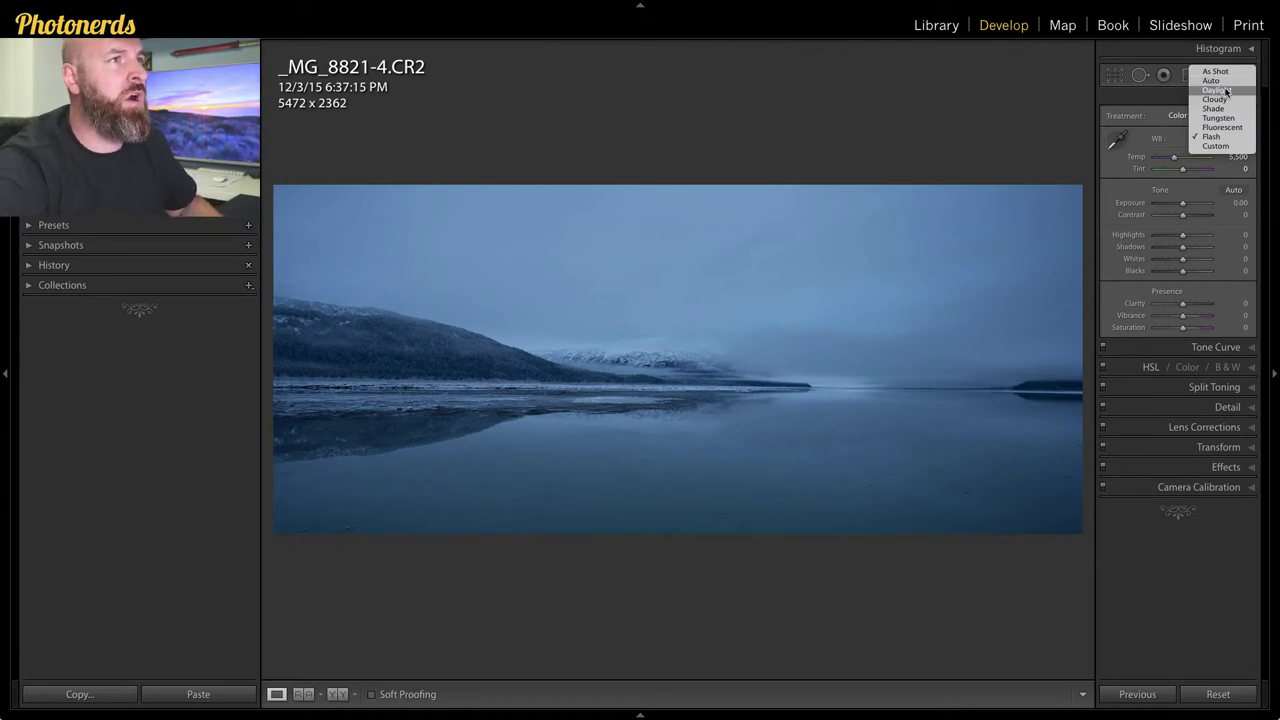
{"action": "left_click", "coordinate": [1226, 91]}
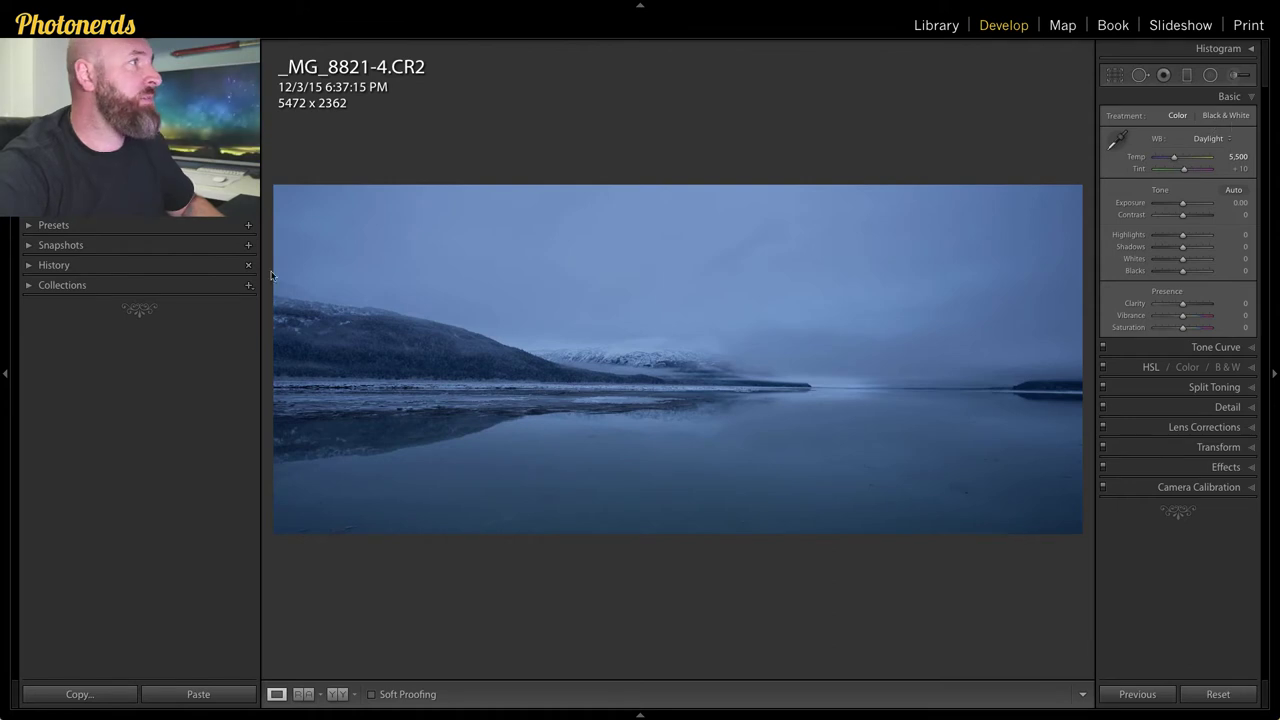
- Create a 'Daylight White Balance' develop preset that records only the White Balance setting
{"action": "left_click", "coordinate": [249, 229]}
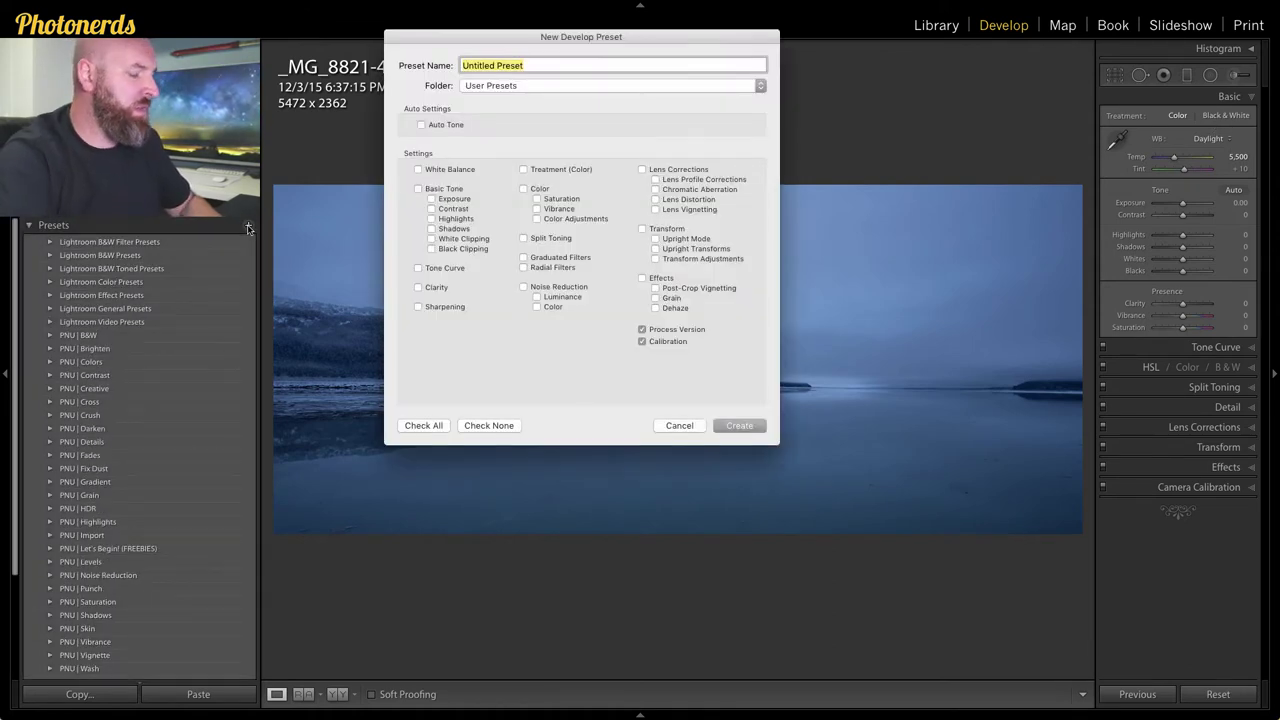
{"action": "type", "text": "Day"}
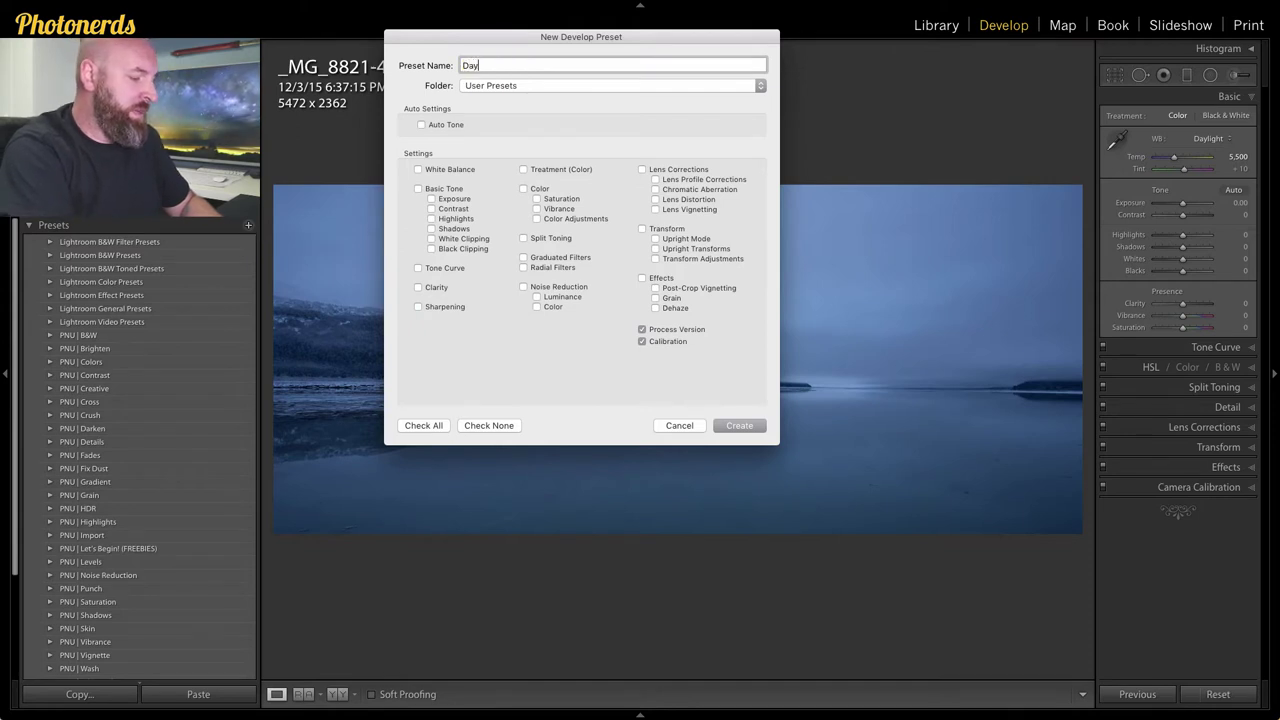
{"action": "type", "text": "light W"}
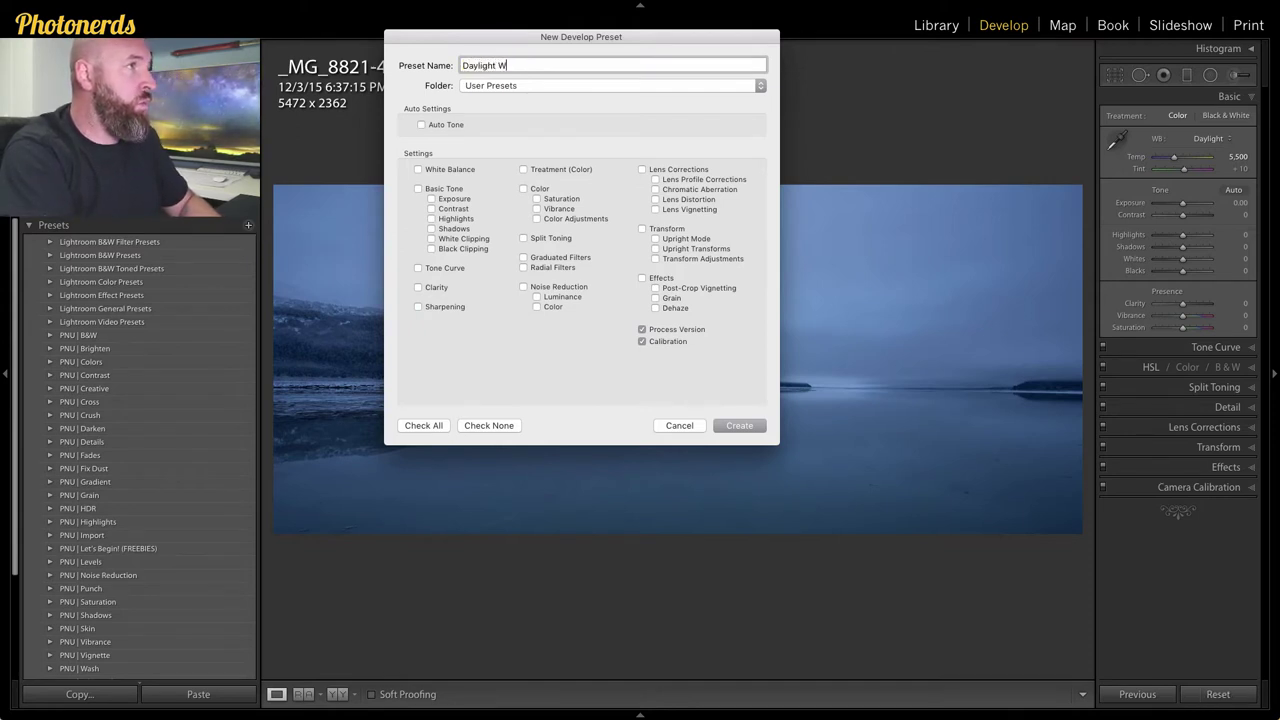
{"action": "type", "text": "hite Balance"}
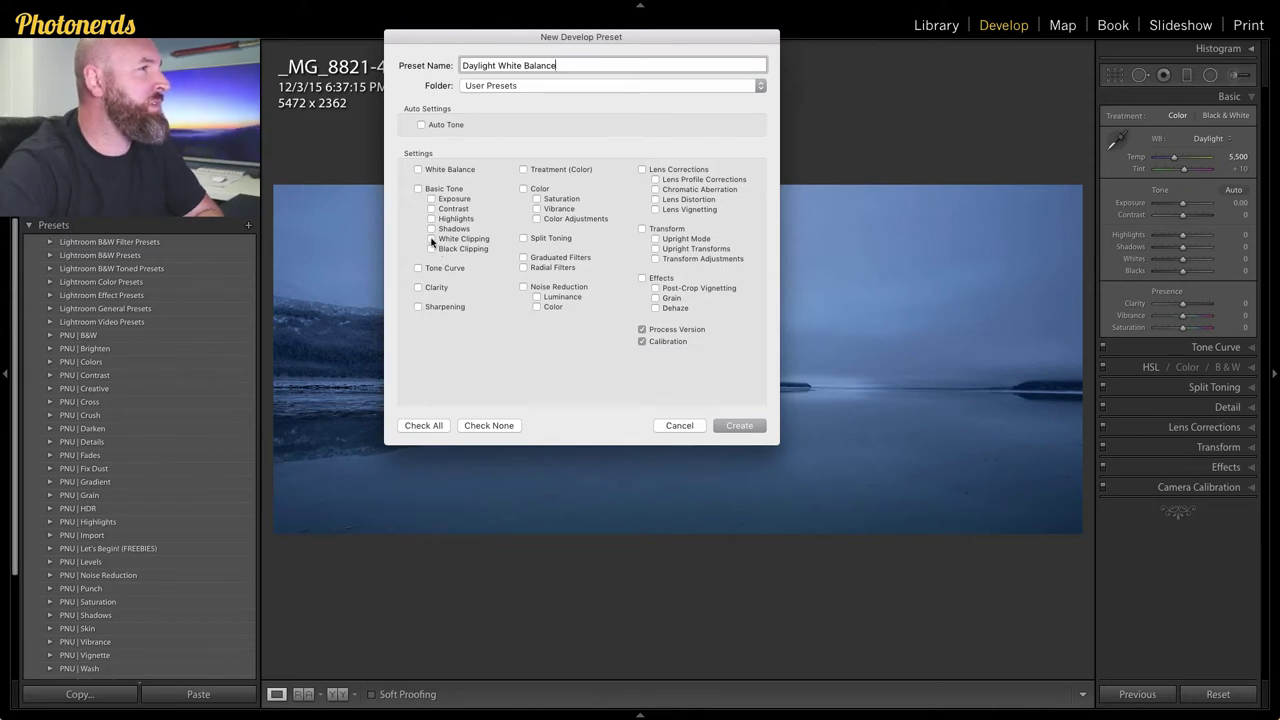
{"action": "left_click", "coordinate": [418, 172]}
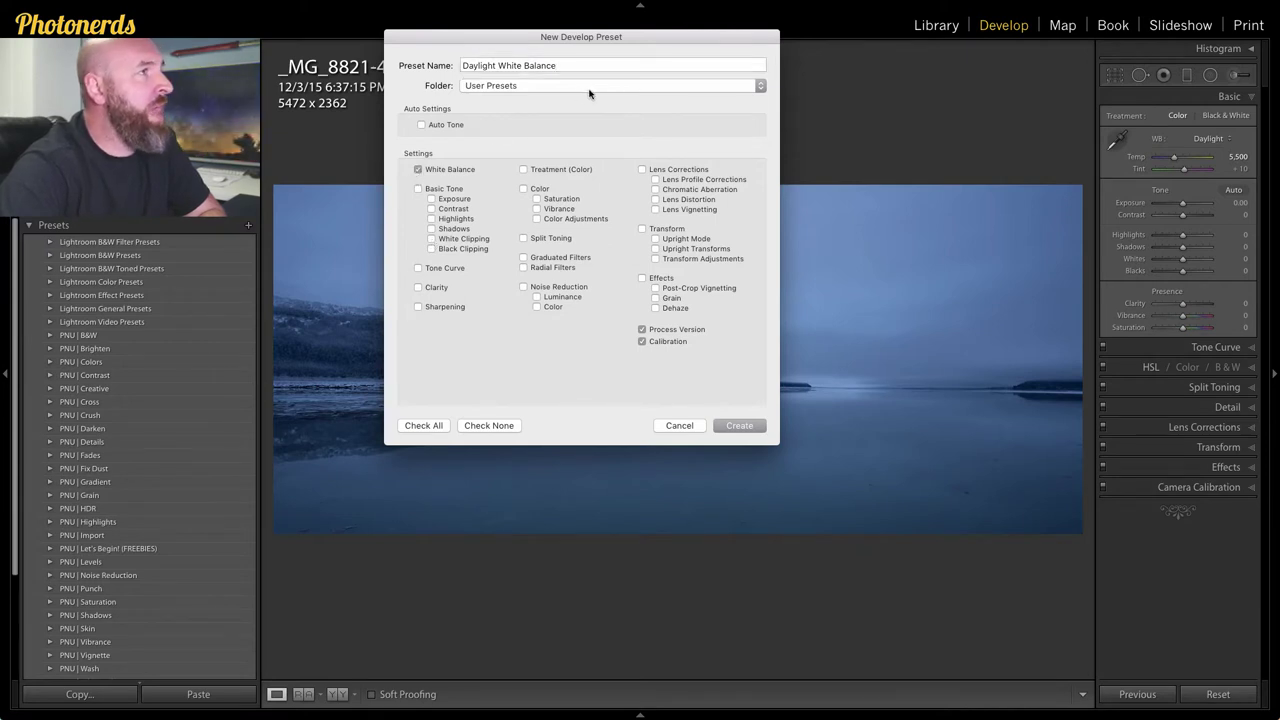
{"action": "left_click", "coordinate": [740, 426]}
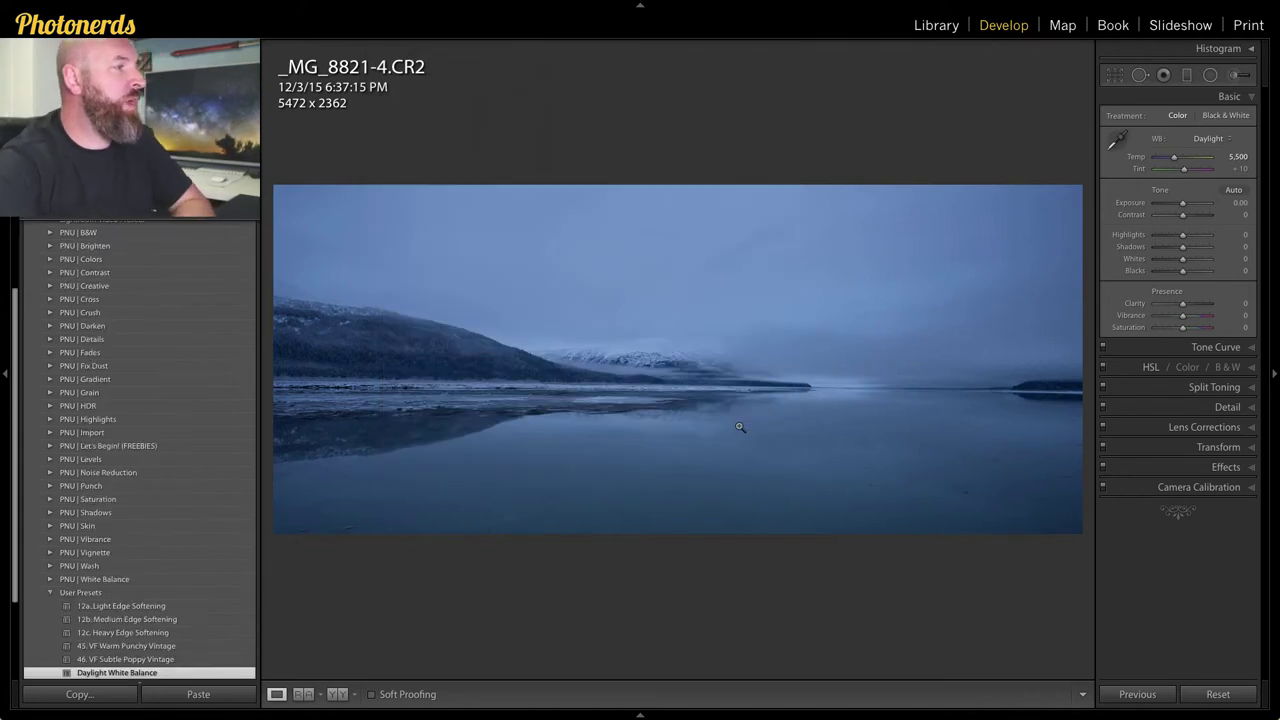
- Apply the Daylight White Balance user preset to the foggy forest JPG
{"action": "key", "text": "Right"}
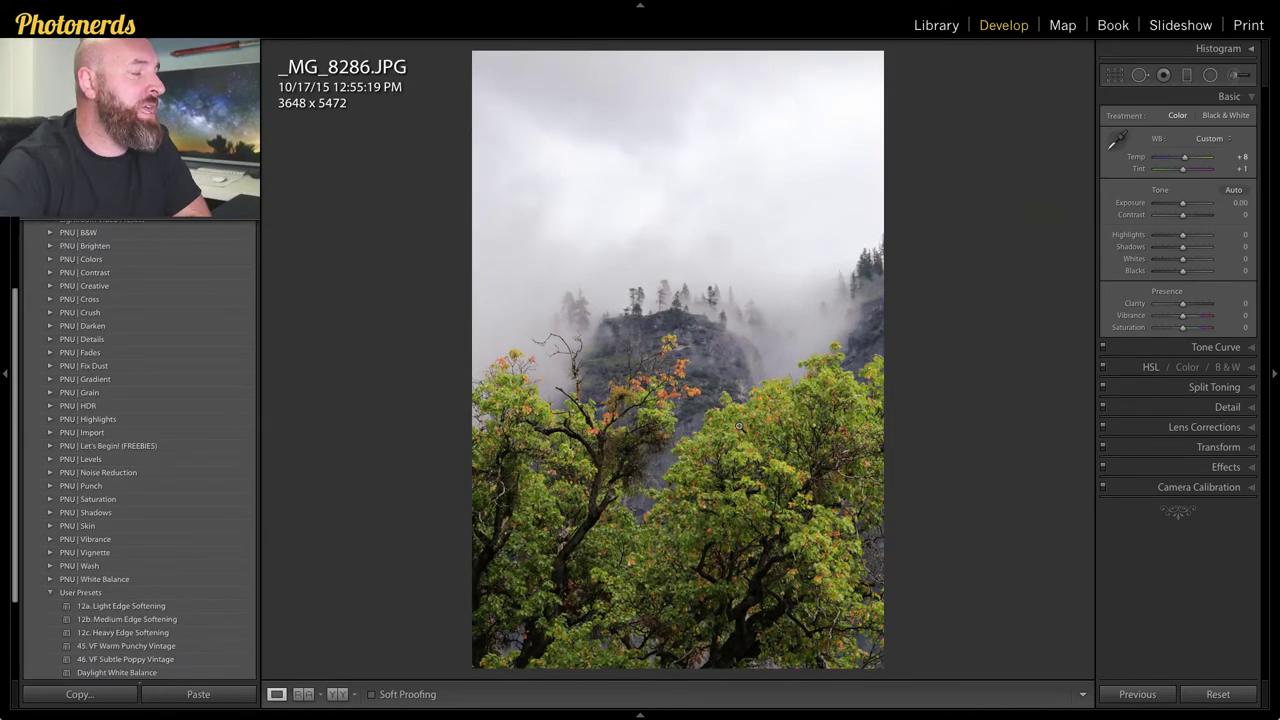
{"action": "left_click", "coordinate": [1230, 140]}
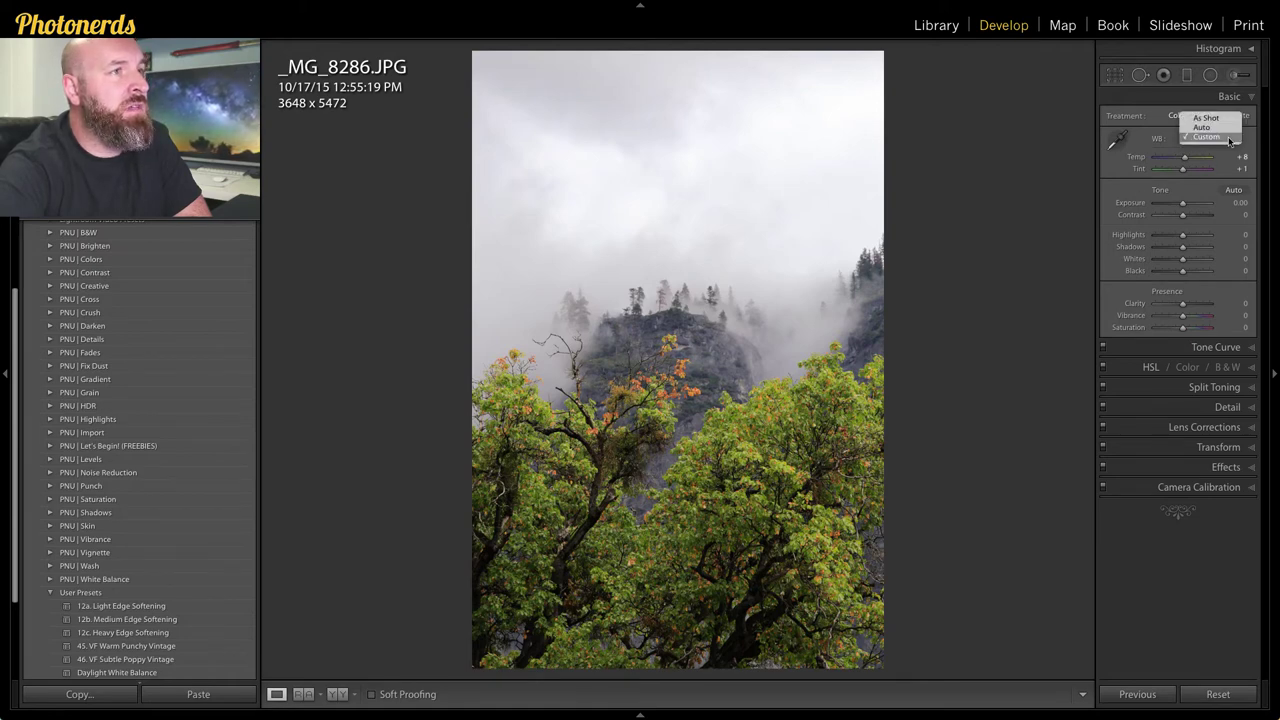
{"action": "left_click", "coordinate": [1065, 381]}
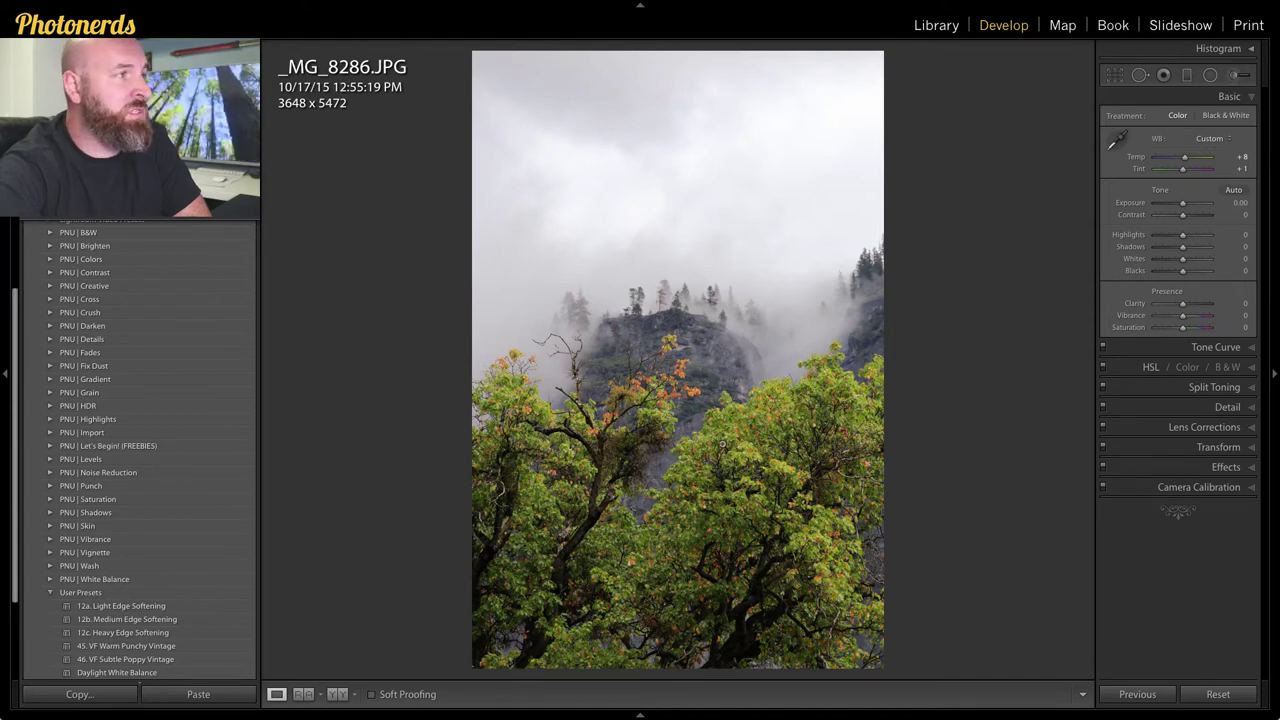
{"action": "scroll", "coordinate": [198, 532], "scroll_direction": "down", "scroll_amount": 2}
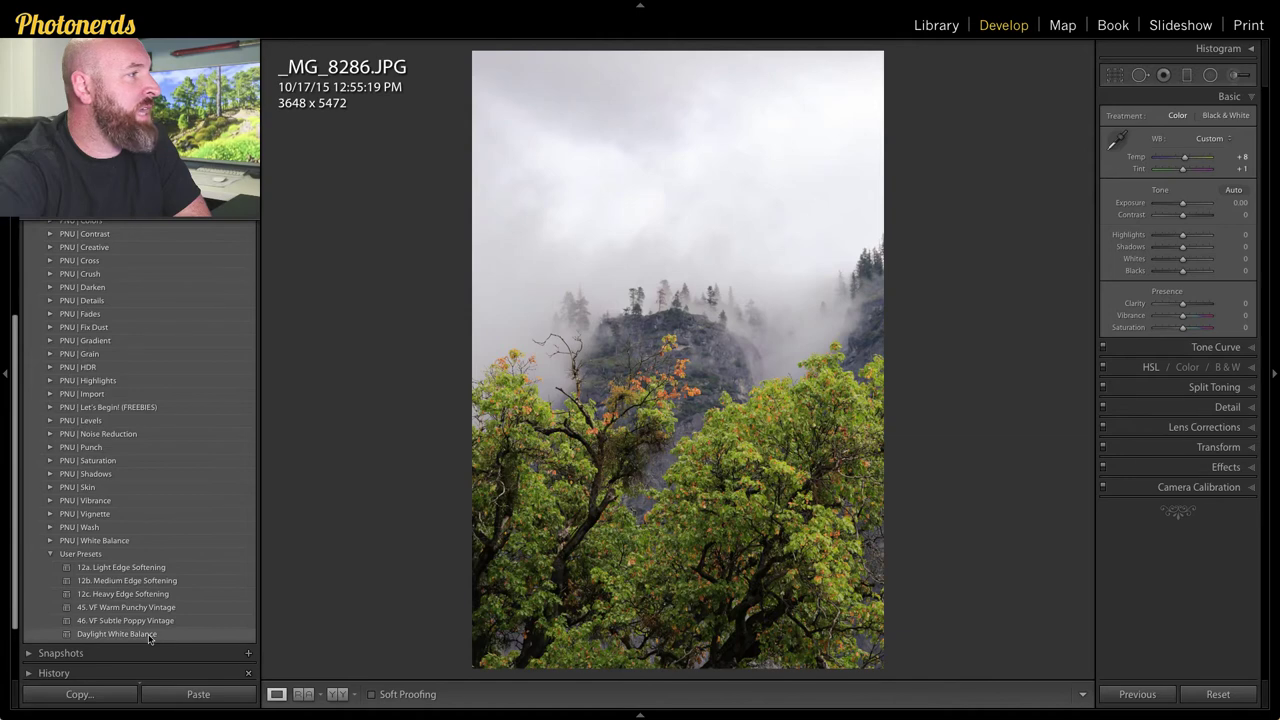
{"action": "left_click", "coordinate": [146, 634]}
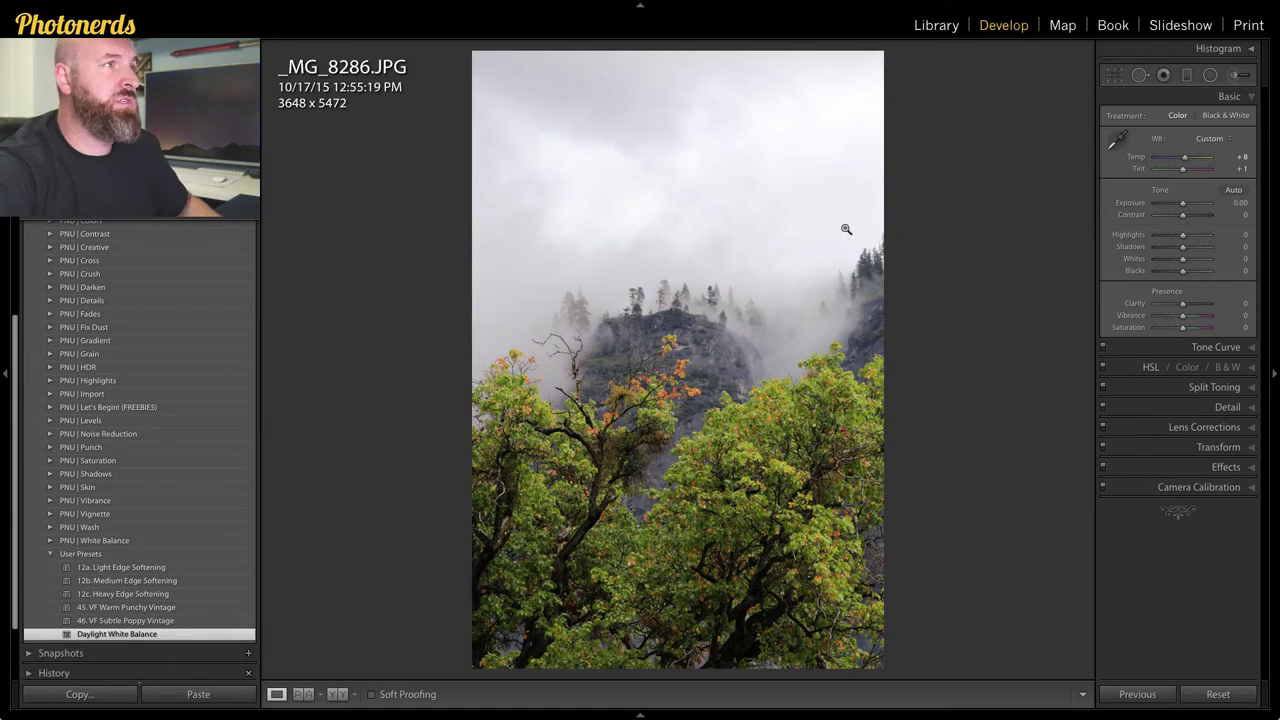
- Set the lake panorama's white balance to Tungsten, Temp 2,850
{"action": "key", "text": "Right"}
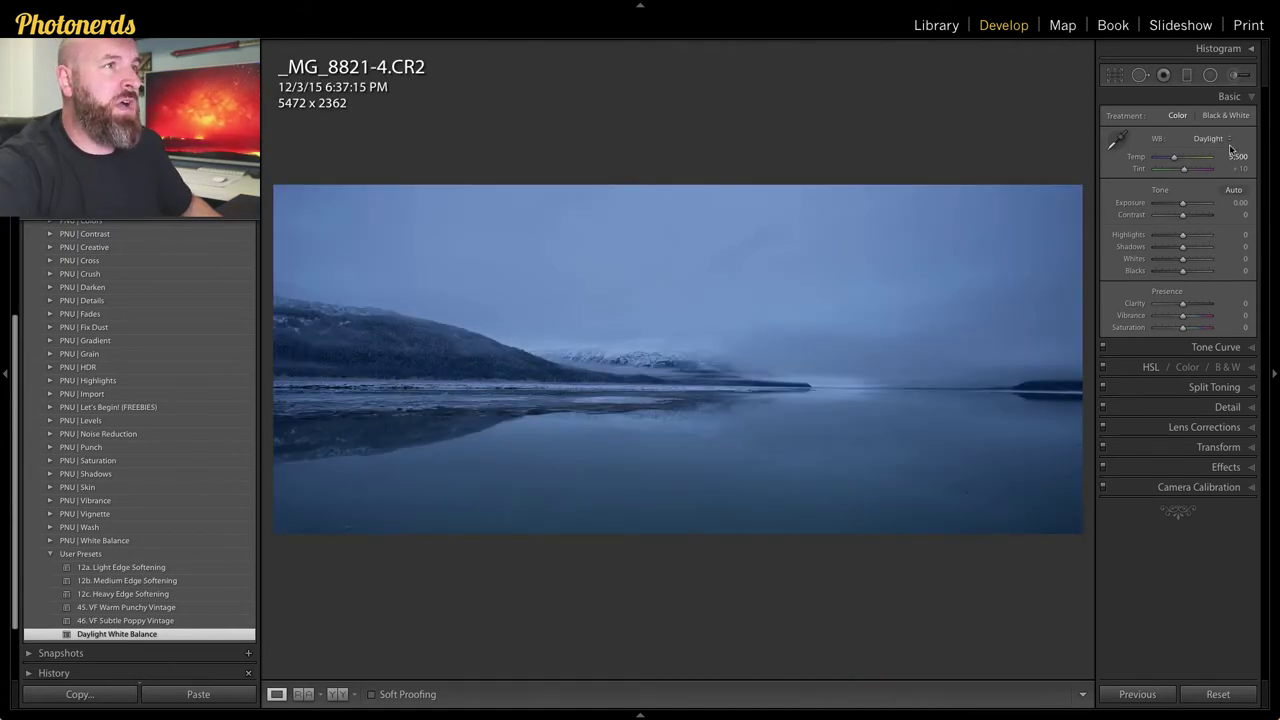
{"action": "left_click", "coordinate": [1231, 141]}
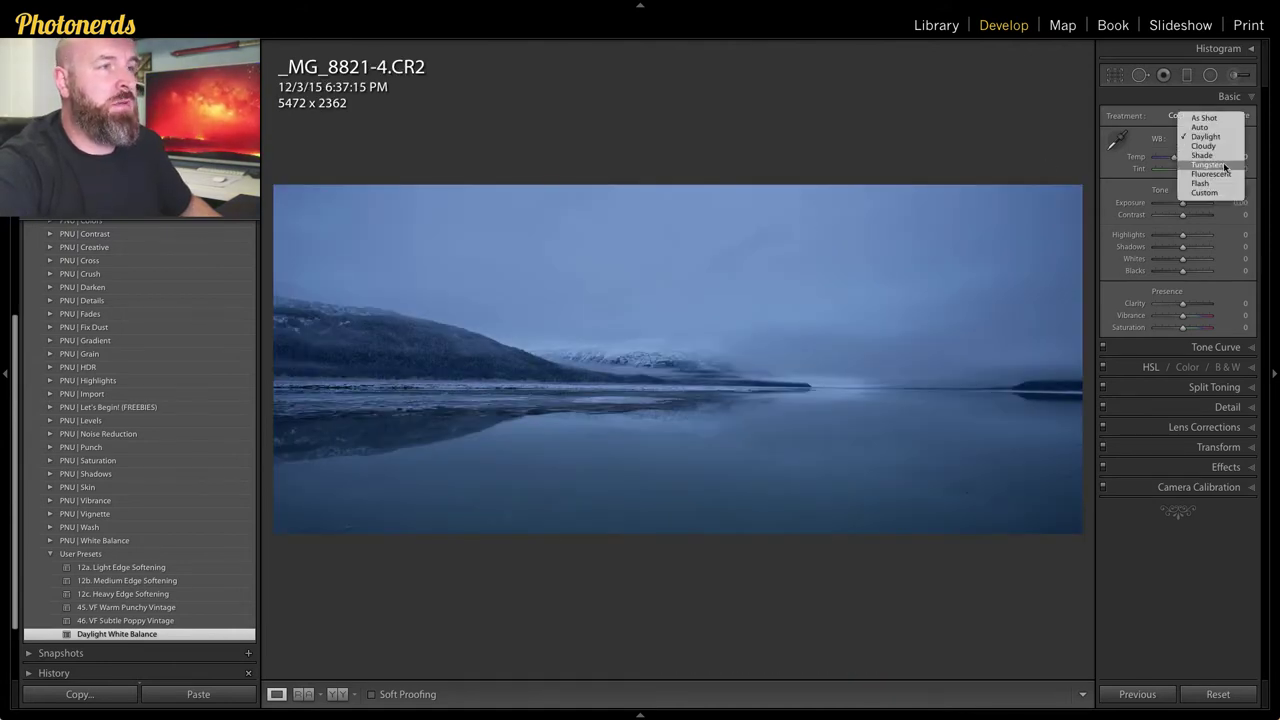
{"action": "left_click", "coordinate": [1224, 166]}
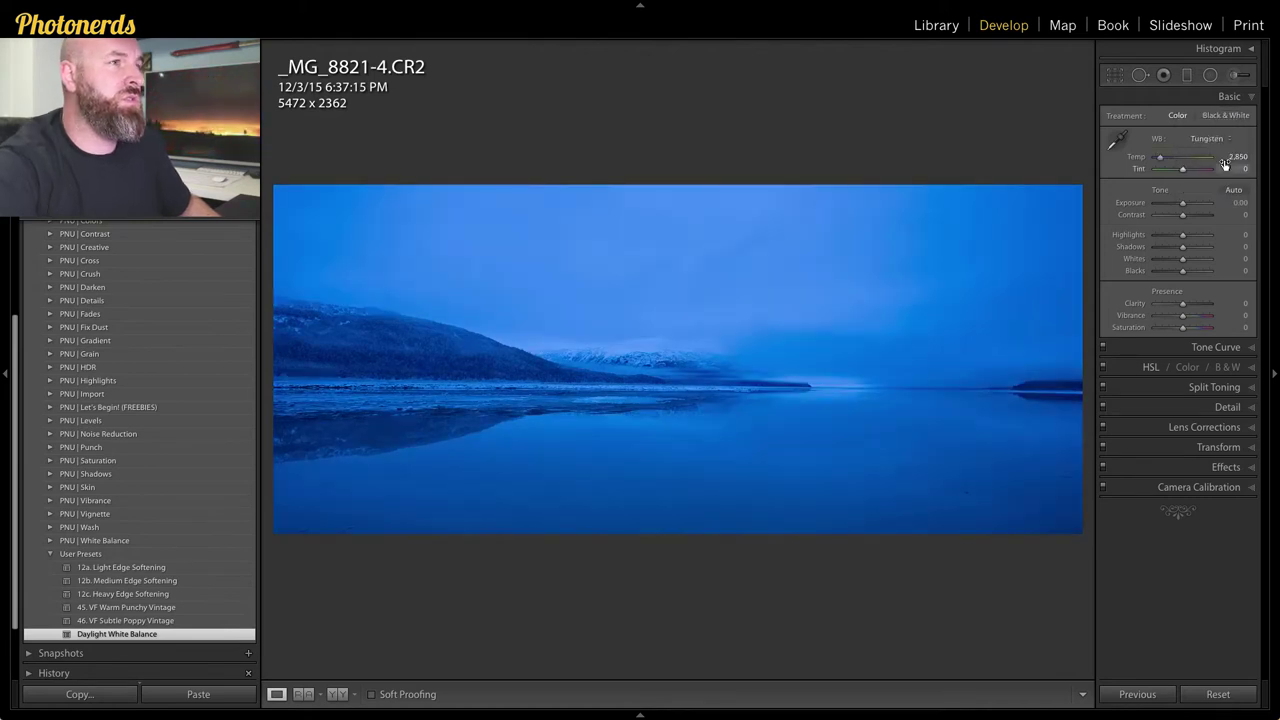
{"action": "scroll", "coordinate": [197, 334], "scroll_direction": "up", "scroll_amount": 5}
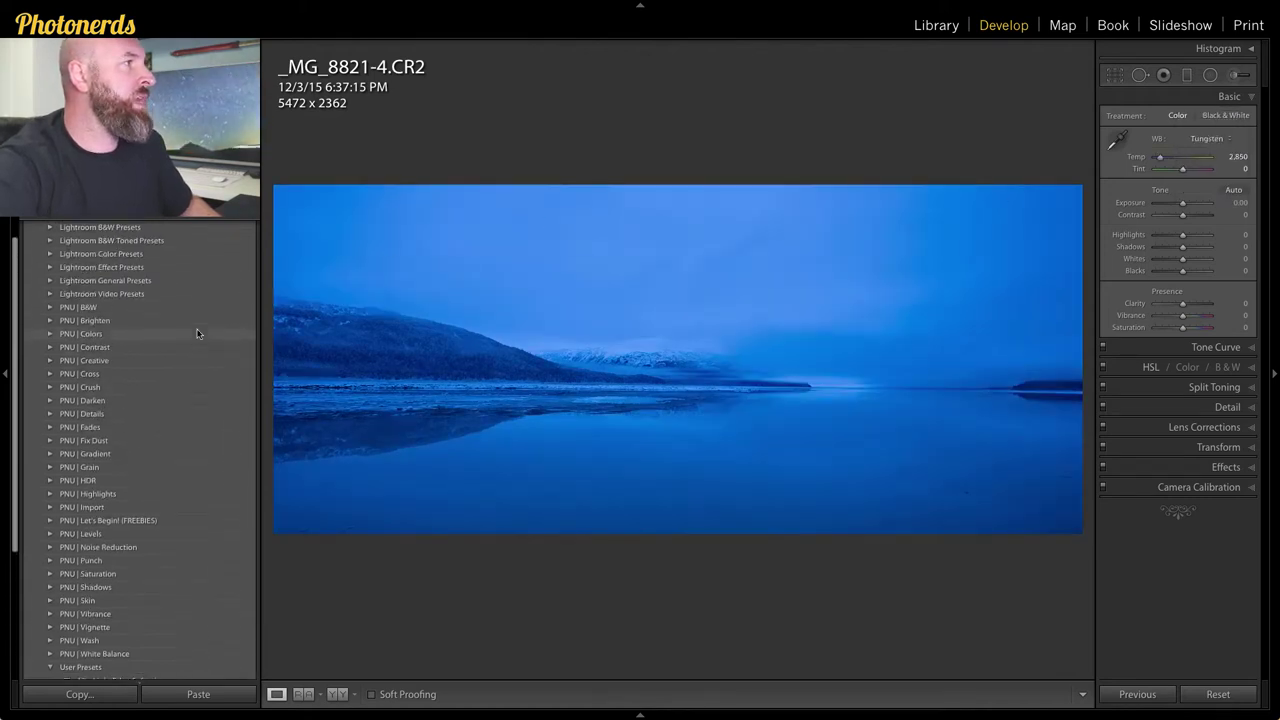
- Save a 'Tungsten White Balance' user preset with White Balance checked
{"action": "left_click", "coordinate": [248, 224]}
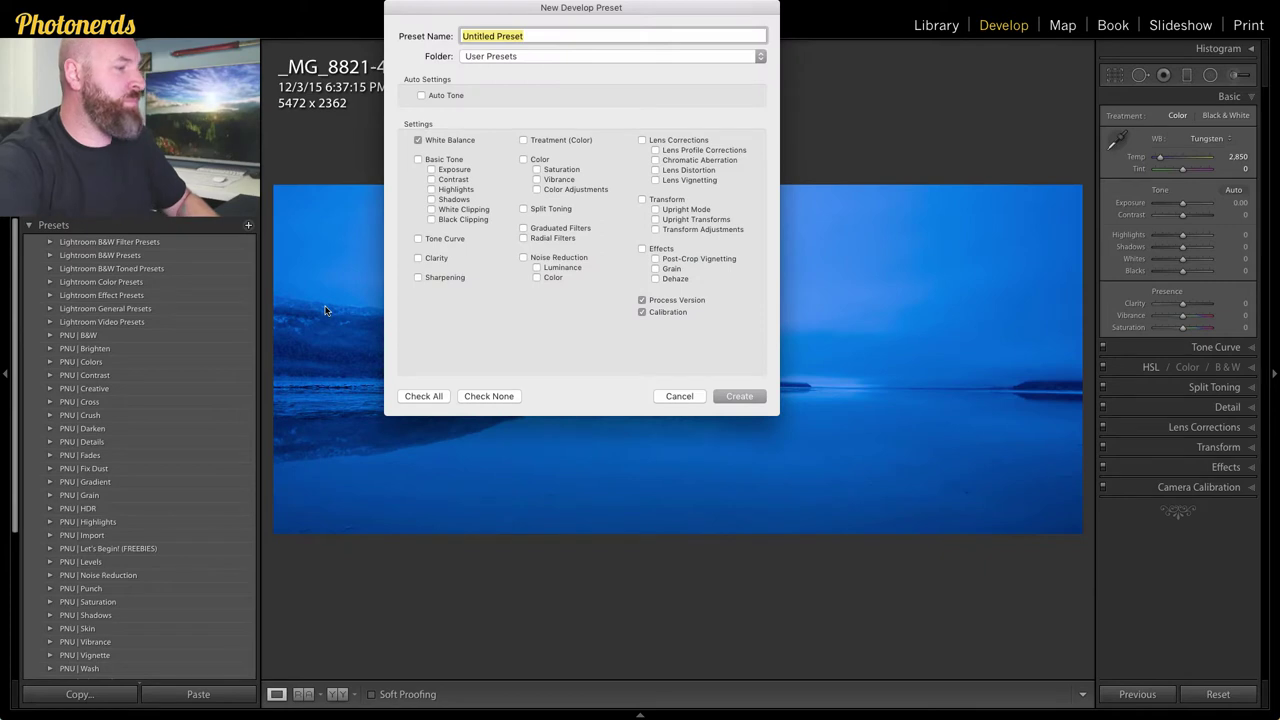
{"action": "type", "text": "Tungsten White Balance"}
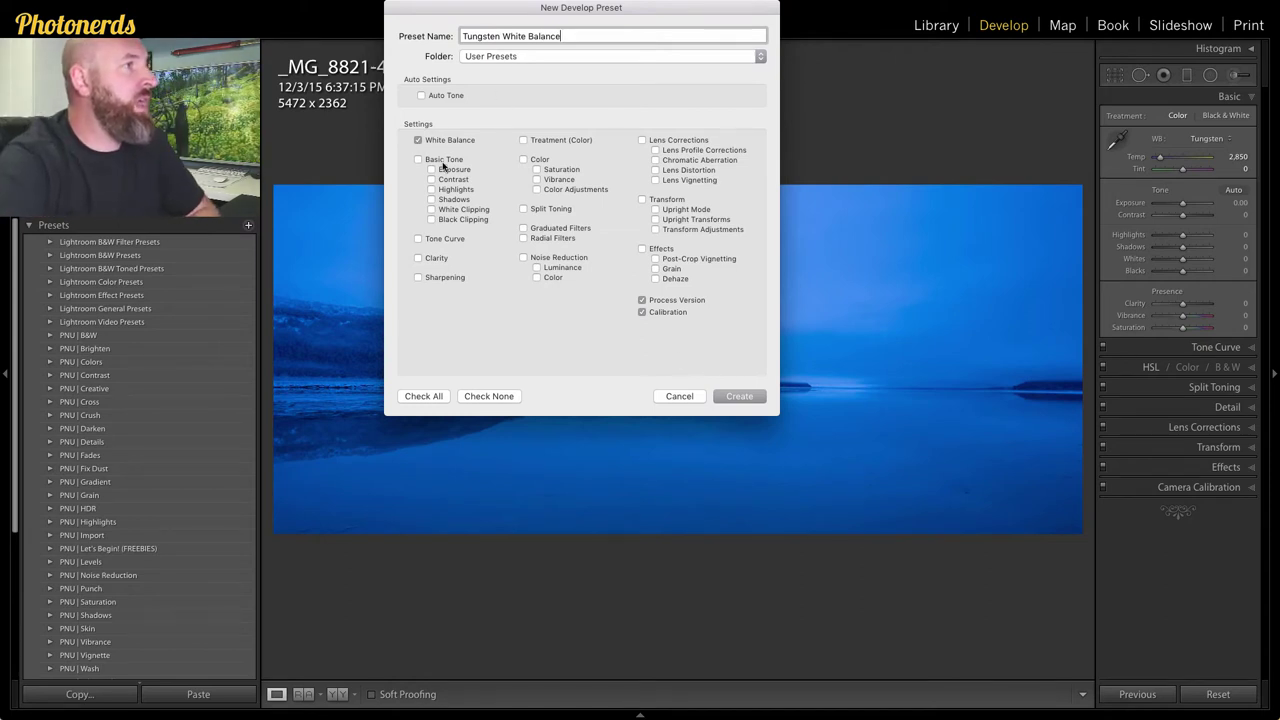
{"action": "left_click", "coordinate": [740, 396]}
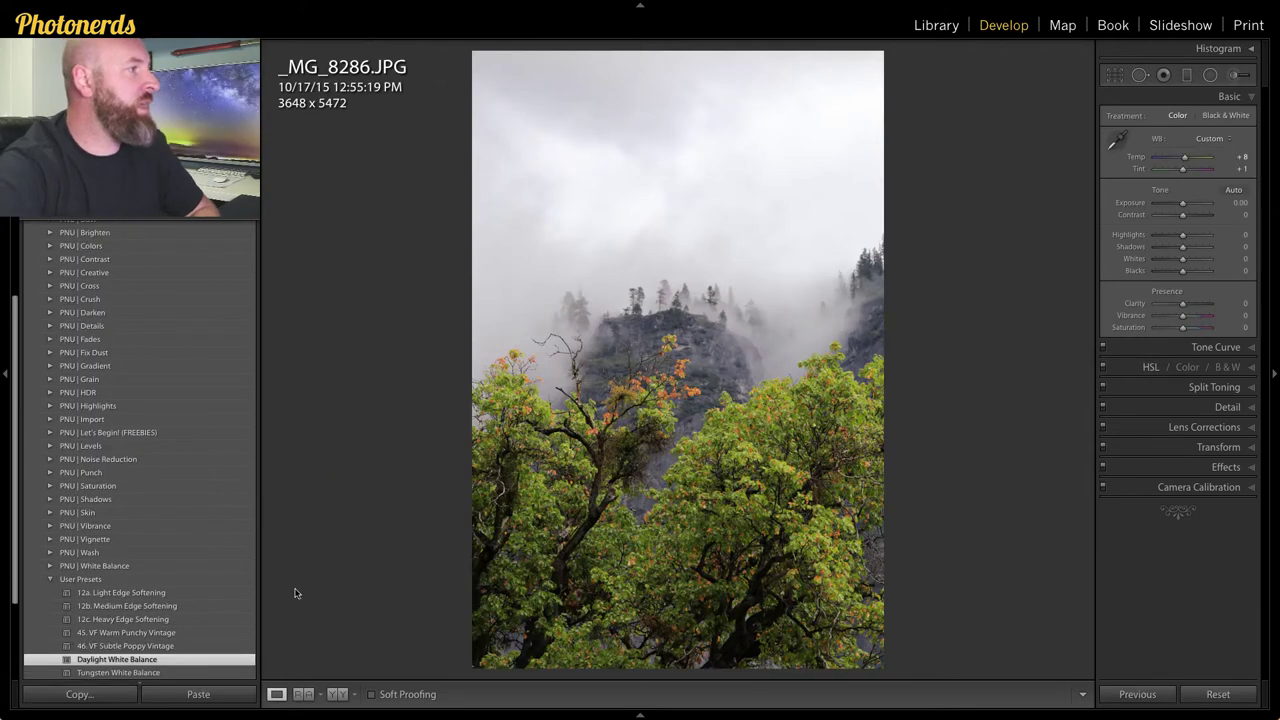
- Apply Tungsten White Balance to the forest JPG, then collapse User Presets and expand PNU | White Balance
{"action": "left_click", "coordinate": [147, 675]}
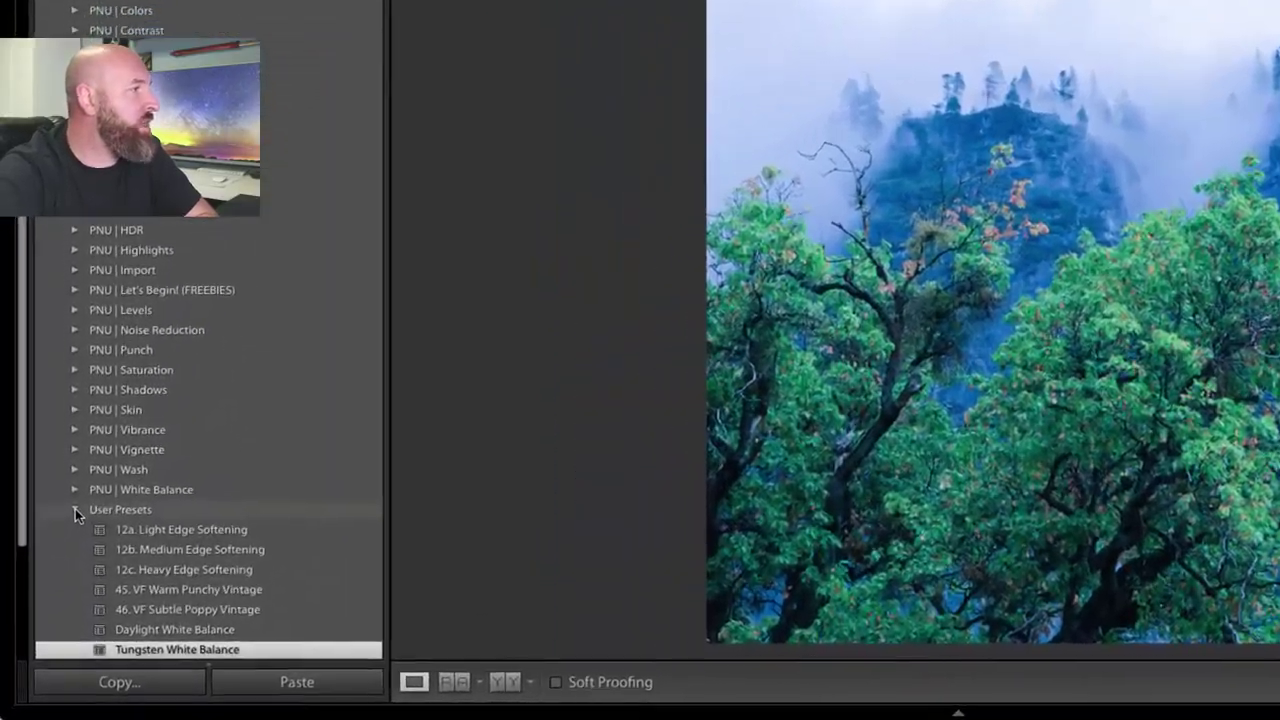
{"action": "left_click", "coordinate": [51, 577]}
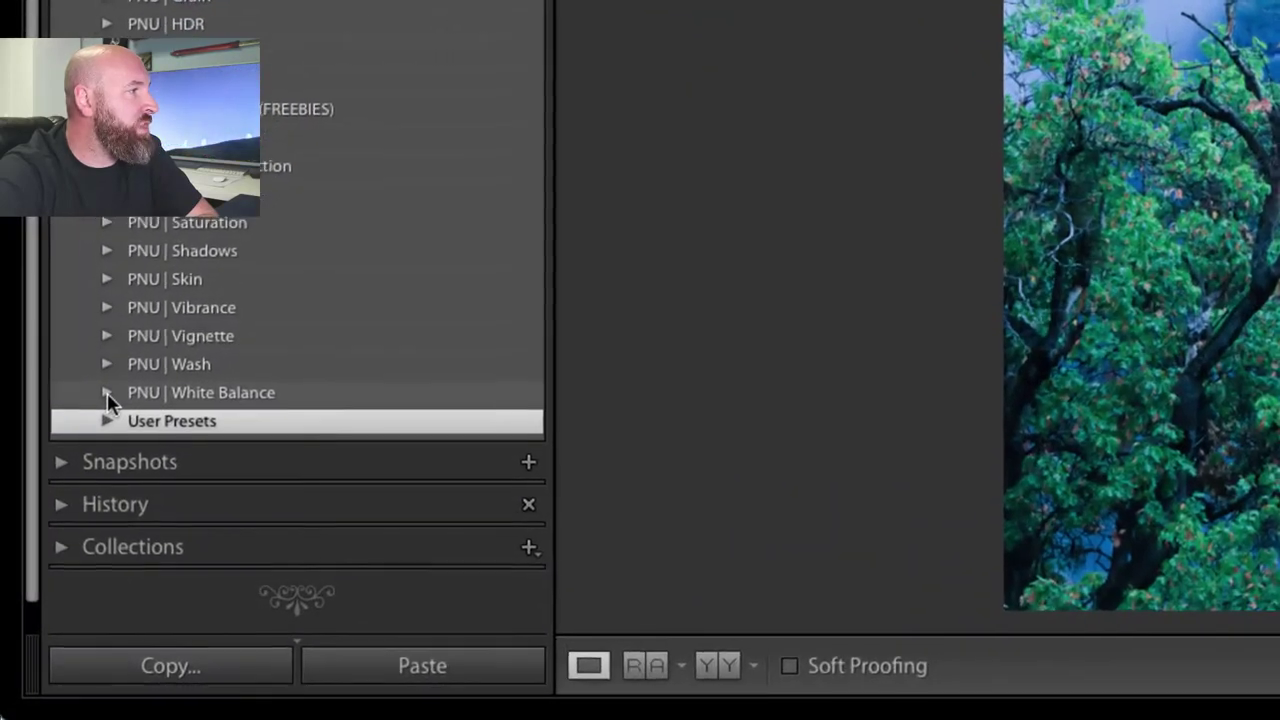
{"action": "left_click", "coordinate": [89, 446]}
{"action": "scroll", "coordinate": [235, 375], "scroll_direction": "down", "scroll_amount": 3}
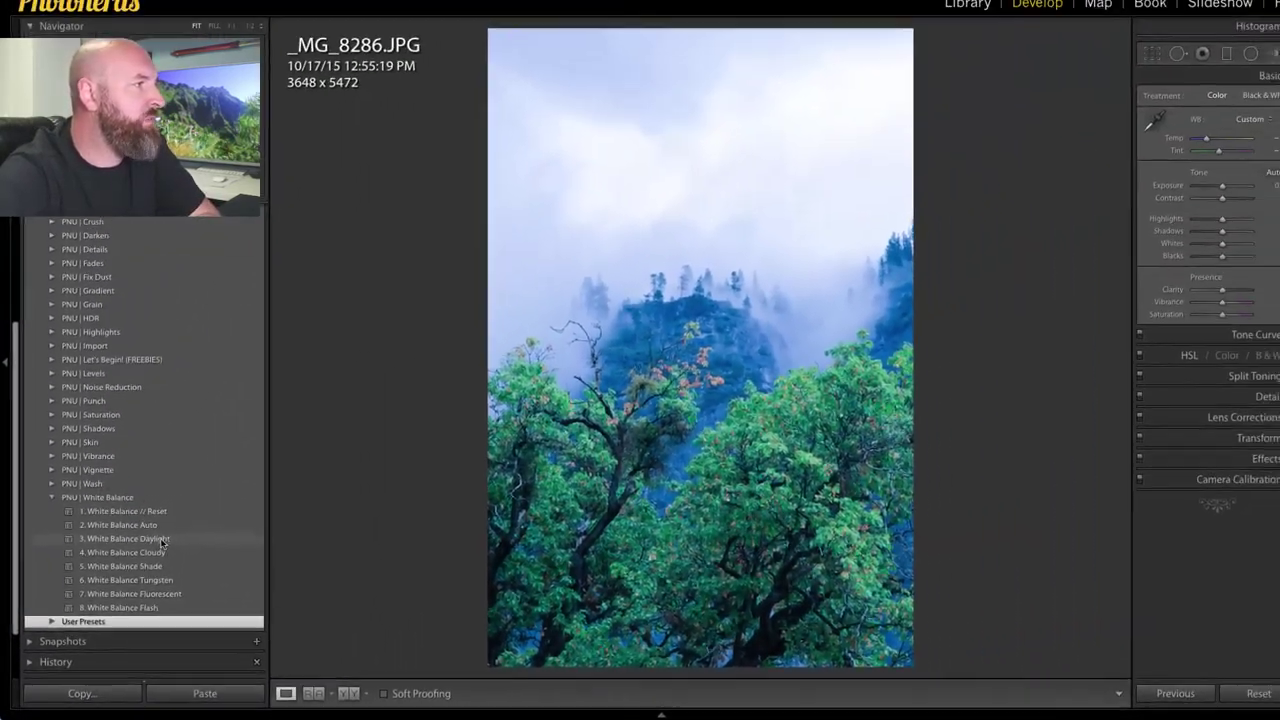
- Try the PNU Daylight, Cloudy, Shade, Flash and Auto presets, then Reset to As Shot
{"action": "left_click", "coordinate": [160, 539]}
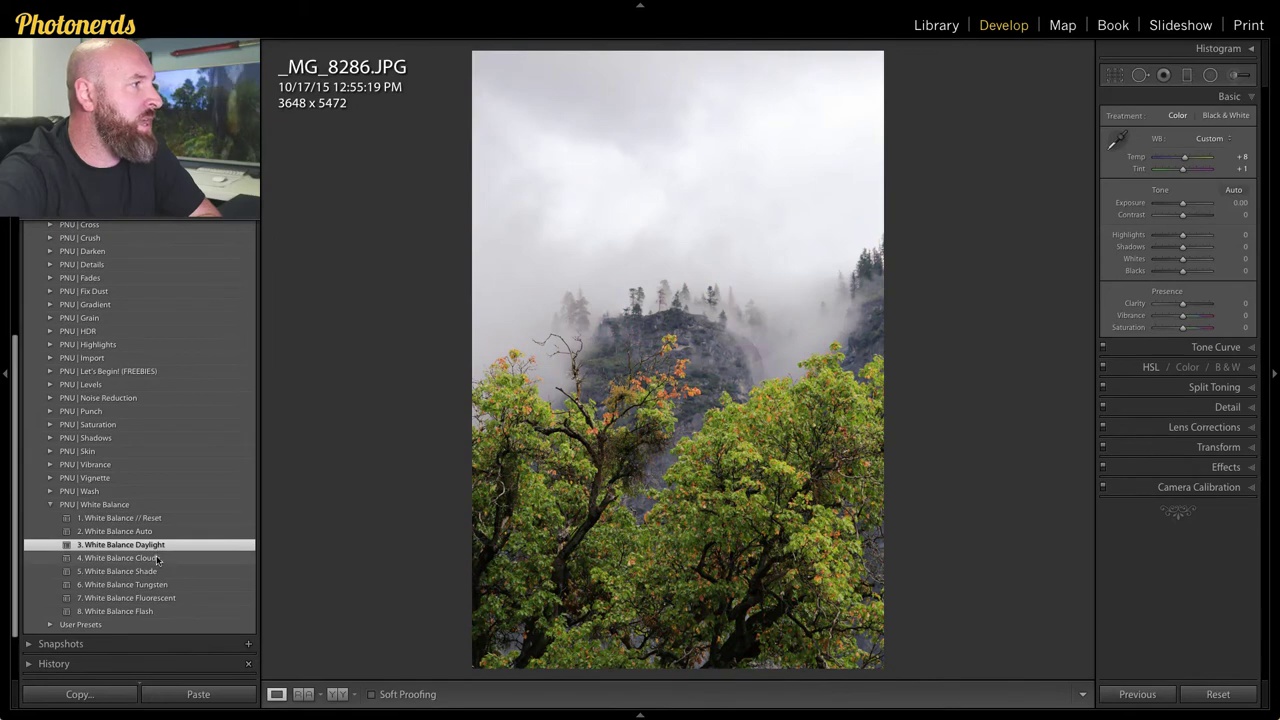
{"action": "left_click", "coordinate": [157, 558]}
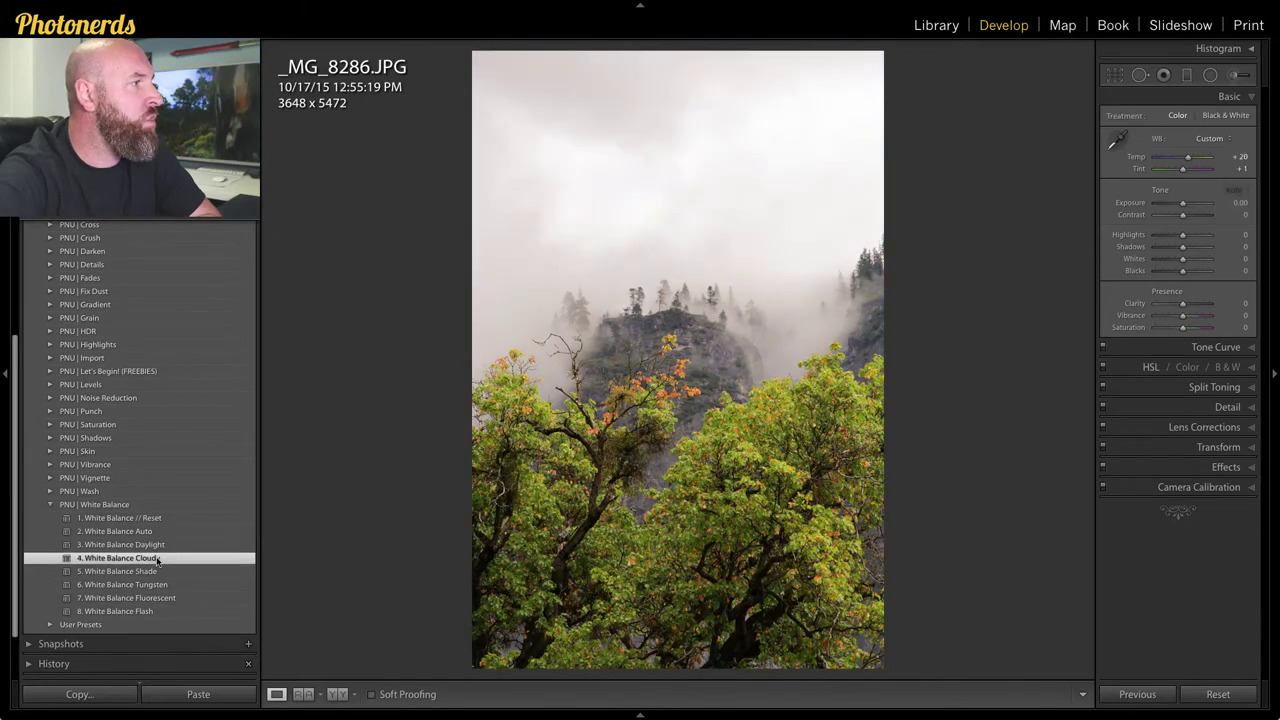
{"action": "left_click", "coordinate": [158, 571]}
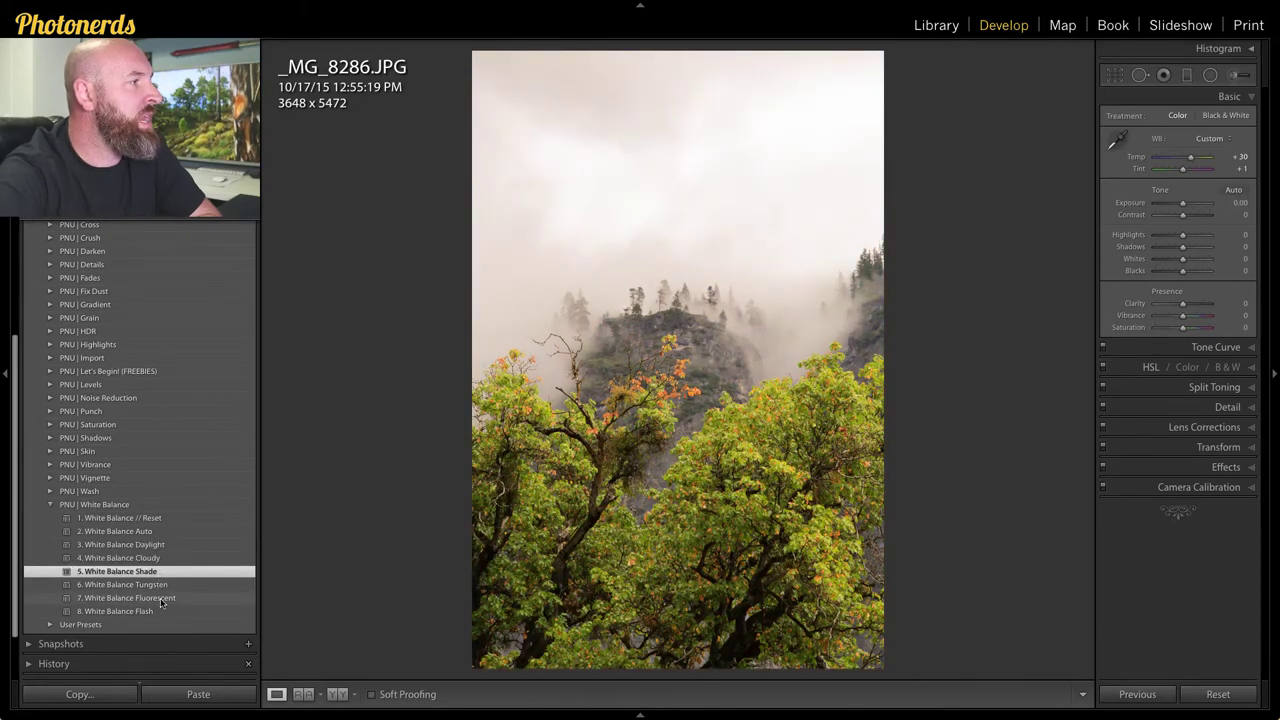
{"action": "left_click", "coordinate": [158, 611]}
{"action": "left_click", "coordinate": [157, 531]}
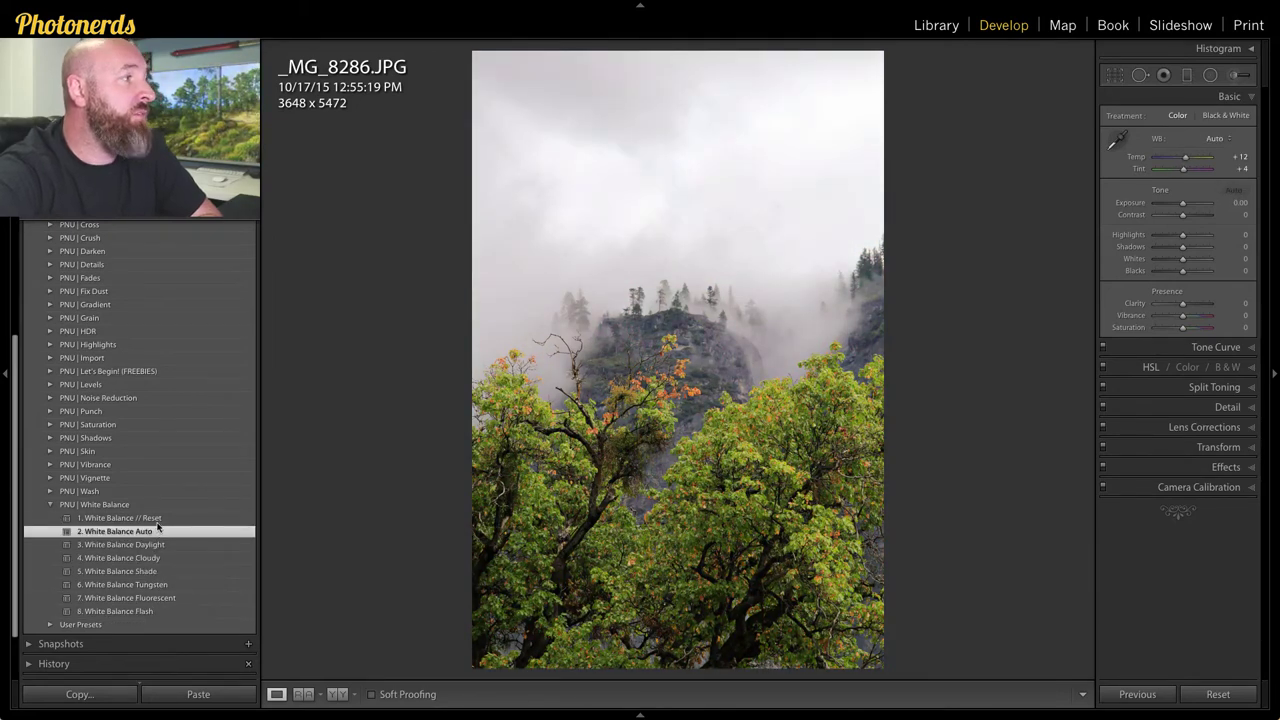
{"action": "left_click", "coordinate": [158, 518]}
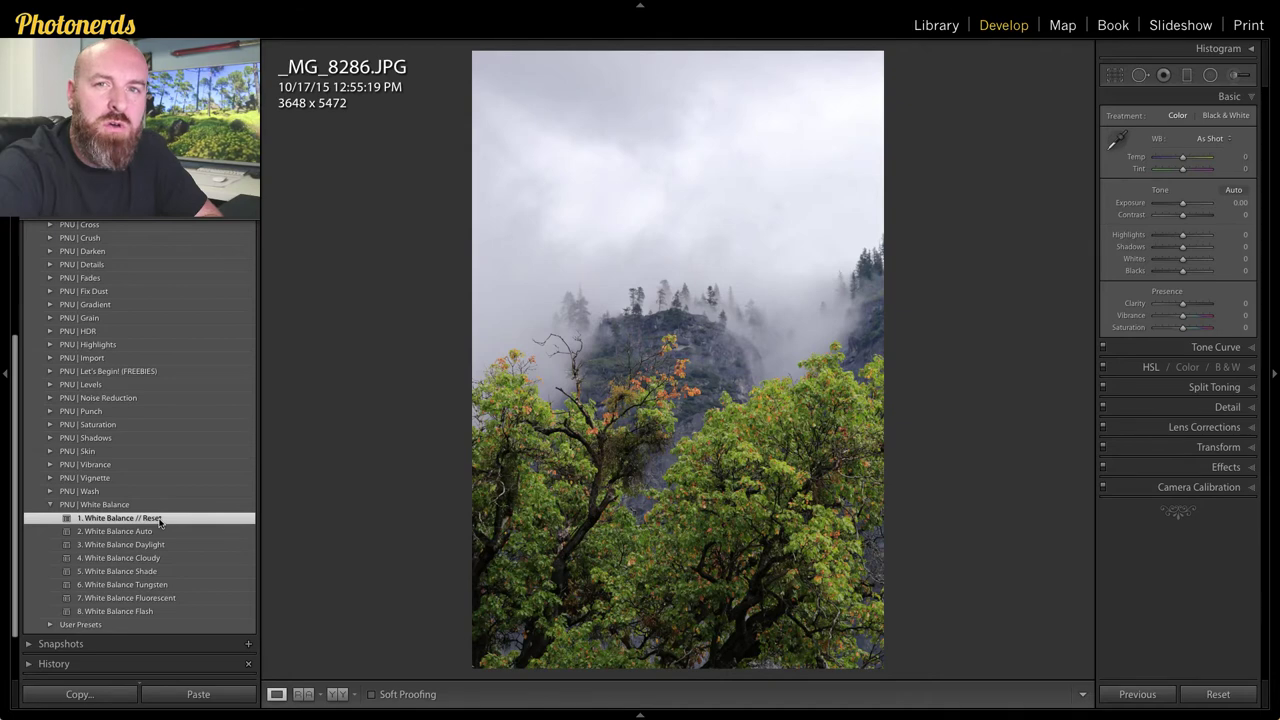
- Preview Auto, Daylight and Cloudy again, ending on Reset: As Shot, Temp 0, Tint 0
{"action": "left_click", "coordinate": [148, 531]}
{"action": "left_click", "coordinate": [155, 544]}
{"action": "left_click", "coordinate": [155, 557]}
{"action": "left_click", "coordinate": [155, 519]}
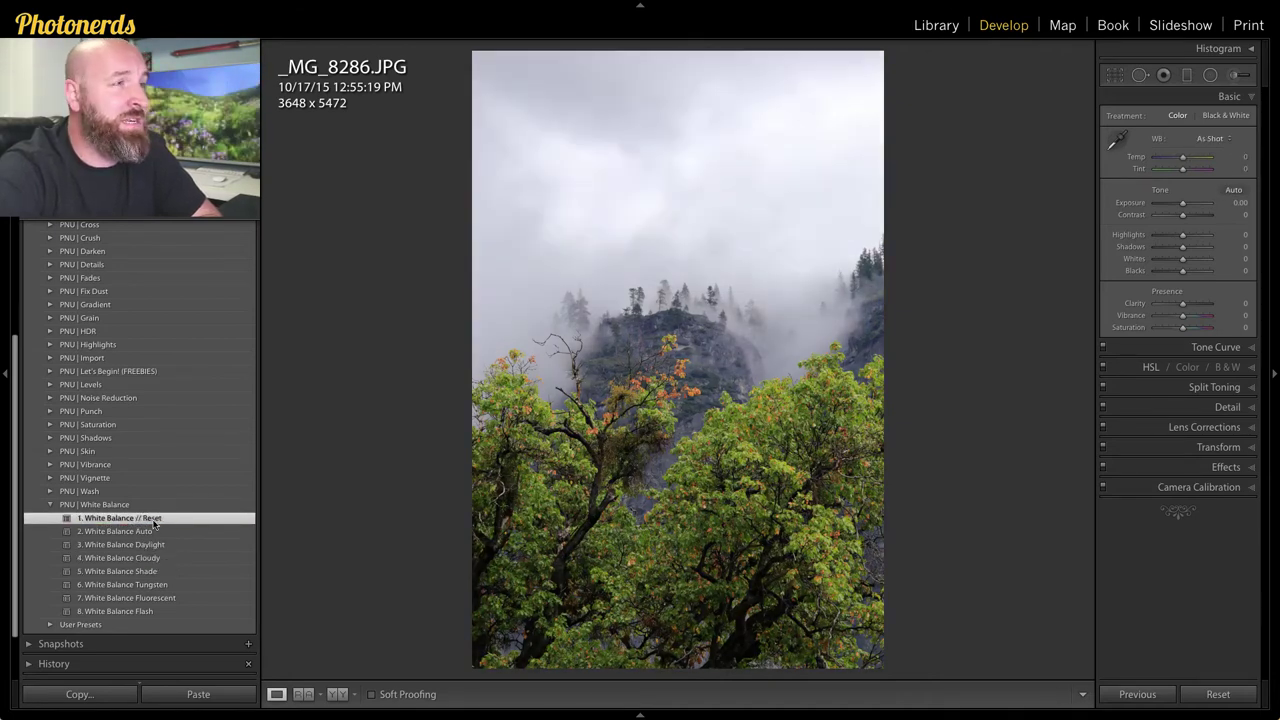